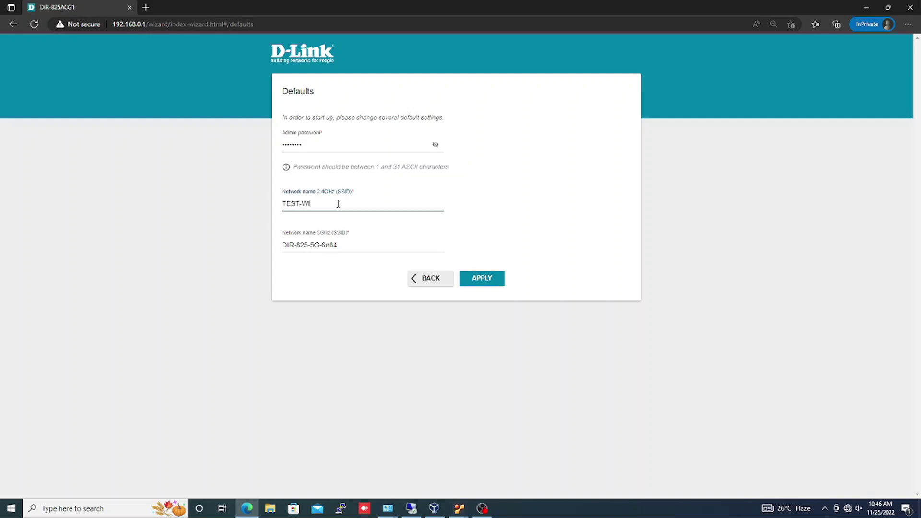
# Rename the 5GHz network to TEST-WIFI and apply the initial default settings.
pyautogui.tripleClick(360, 246)
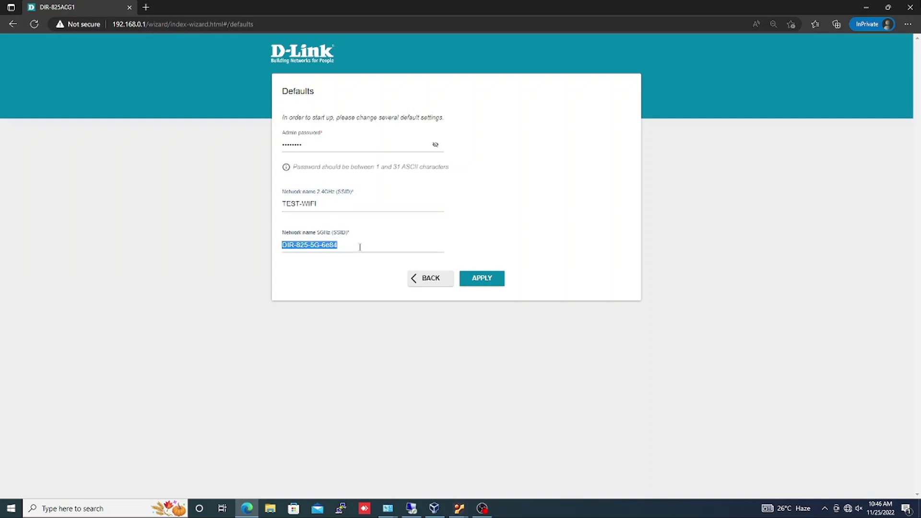
pyautogui.write('TEST-WIFI')
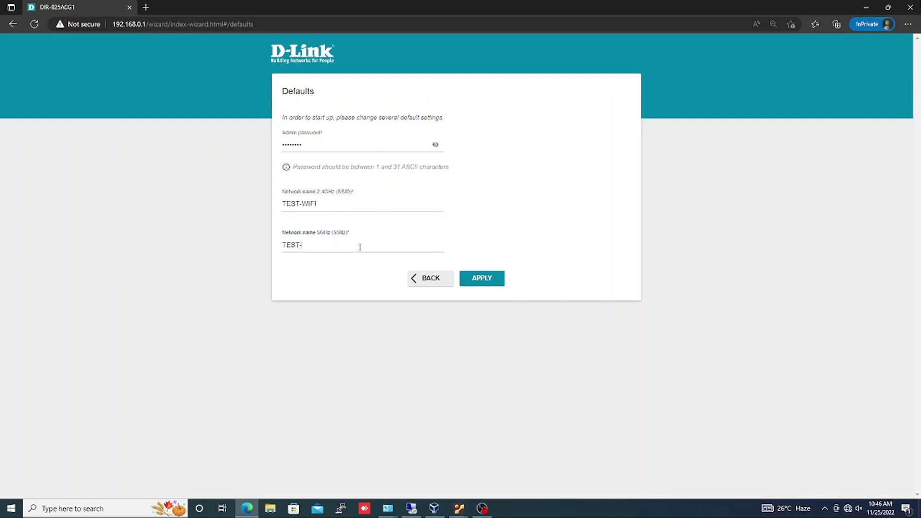
pyautogui.click(502, 281)
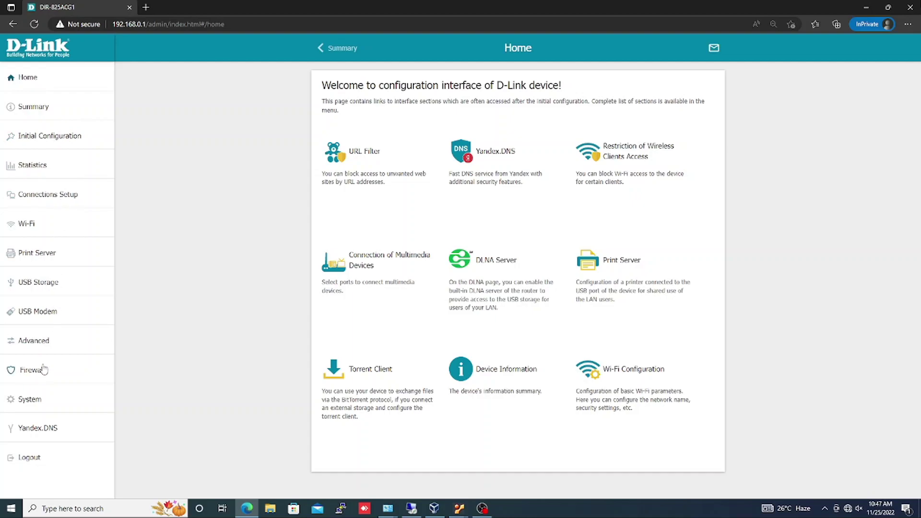
# Go through Connections Setup and WAN to the LAN page, and select the router IP address.
pyautogui.click(71, 196)
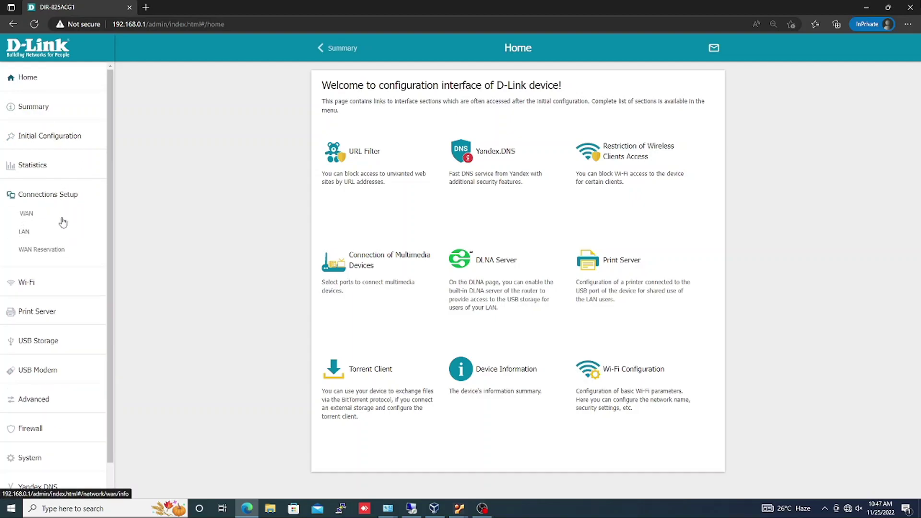
pyautogui.click(62, 221)
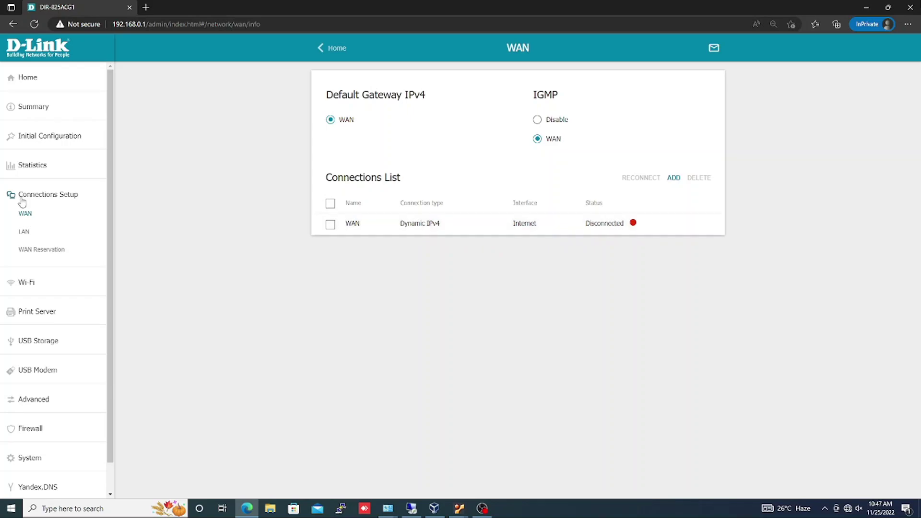
pyautogui.click(27, 232)
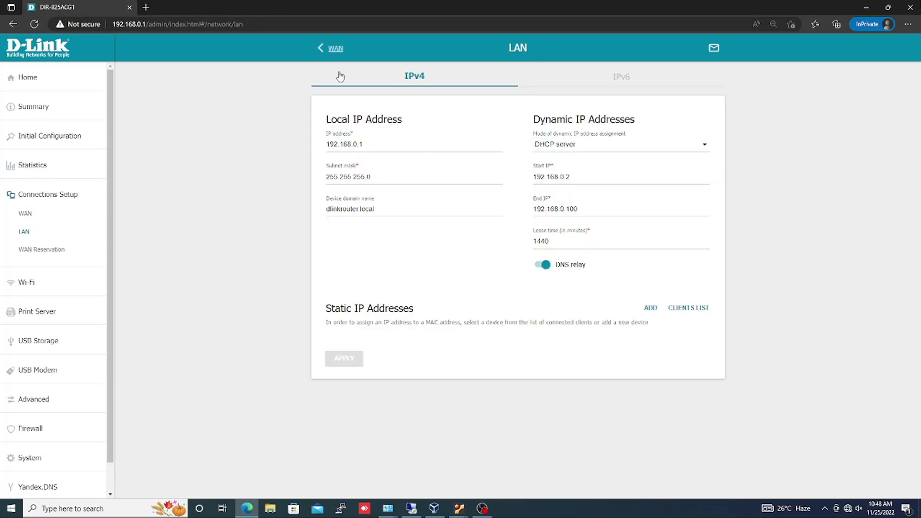
pyautogui.doubleClick(378, 147)
# Set the LAN IP to 192.168.100.1 and DHCP range to 192.168.100.20–192.168.100.100.
pyautogui.write('192.168.')
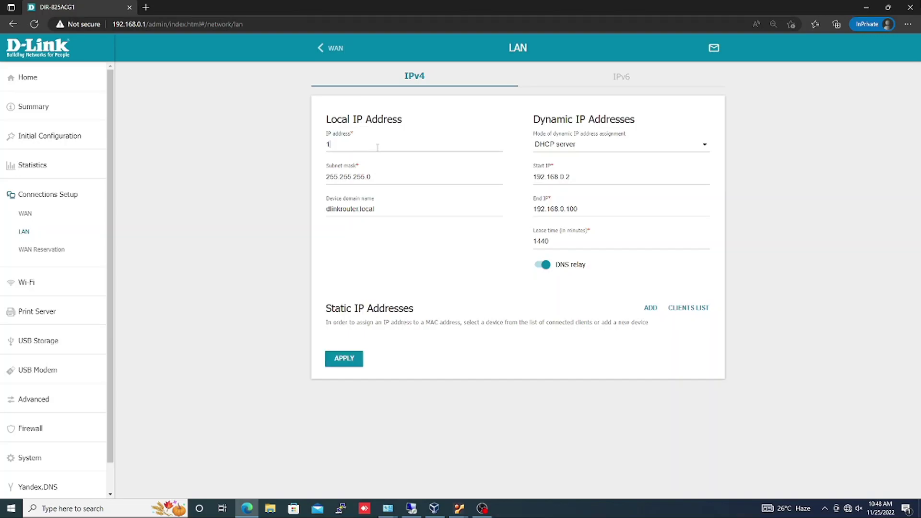
pyautogui.write('100.1')
pyautogui.click(401, 175)
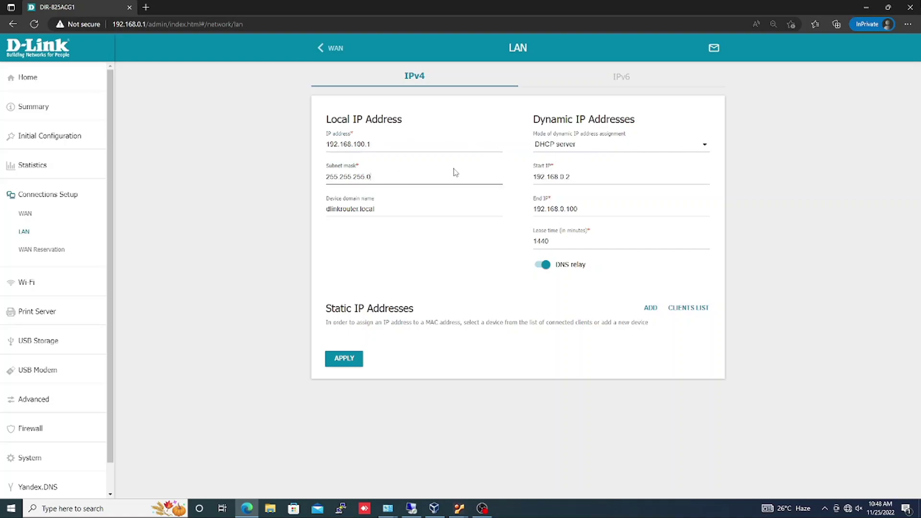
pyautogui.click(583, 175)
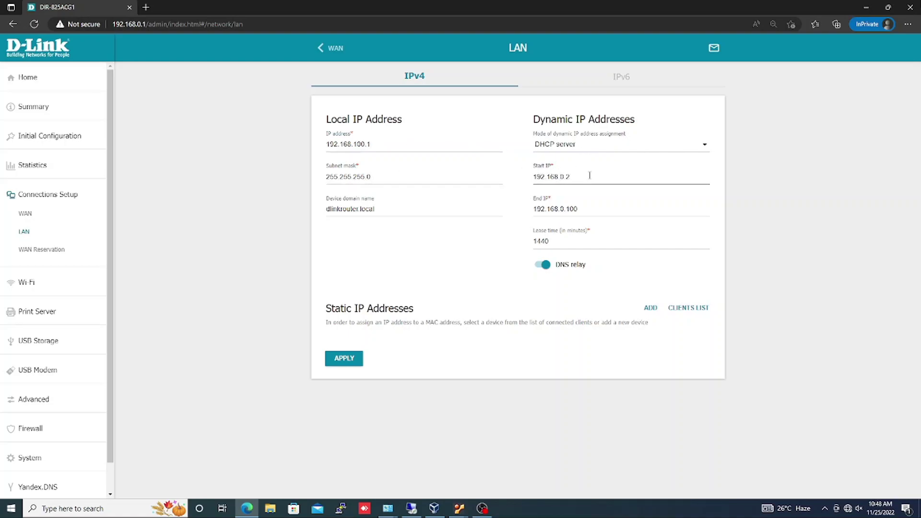
pyautogui.press('BackSpace')
pyautogui.press('BackSpace')
pyautogui.press('BackSpace')
pyautogui.write('100.20')
pyautogui.click(600, 207)
pyautogui.press('BackSpace')
pyautogui.press('BackSpace')
pyautogui.press('BackSpace')
pyautogui.press('BackSpace')
pyautogui.write('100.100')
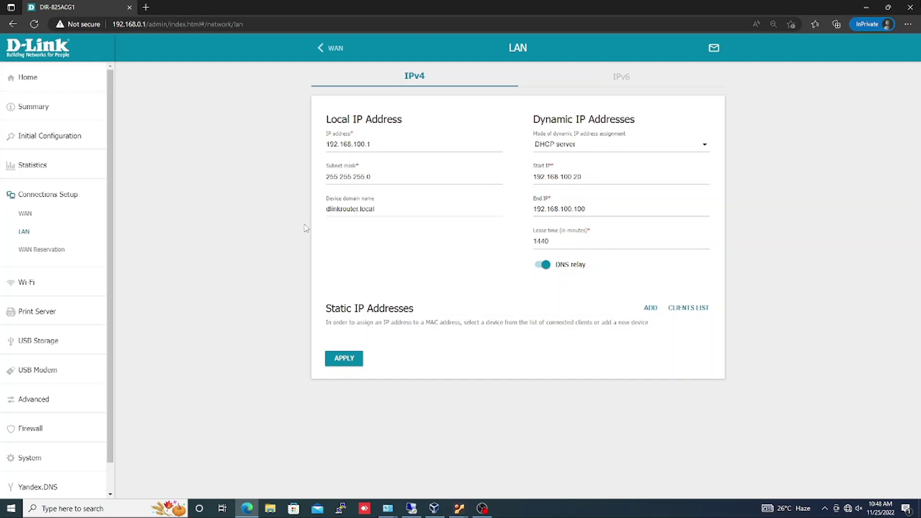
# Change the device domain name to MAIN-ROUTER and apply the LAN settings.
pyautogui.doubleClick(402, 207)
pyautogui.click(402, 206)
pyautogui.tripleClick(401, 205)
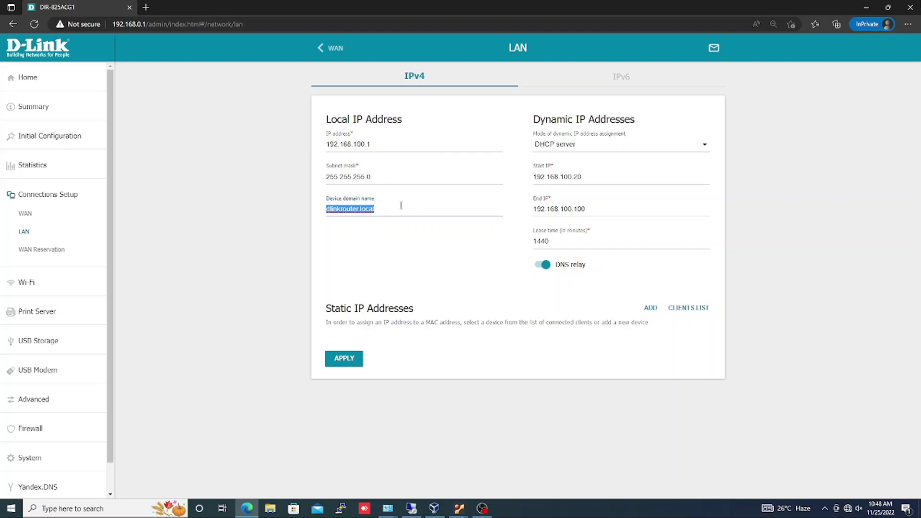
pyautogui.write('test')
pyautogui.press('BackSpace')
pyautogui.press('BackSpace')
pyautogui.press('BackSpace')
pyautogui.press('BackSpace')
pyautogui.write('MAIN-ROUTER')
pyautogui.click(344, 359)
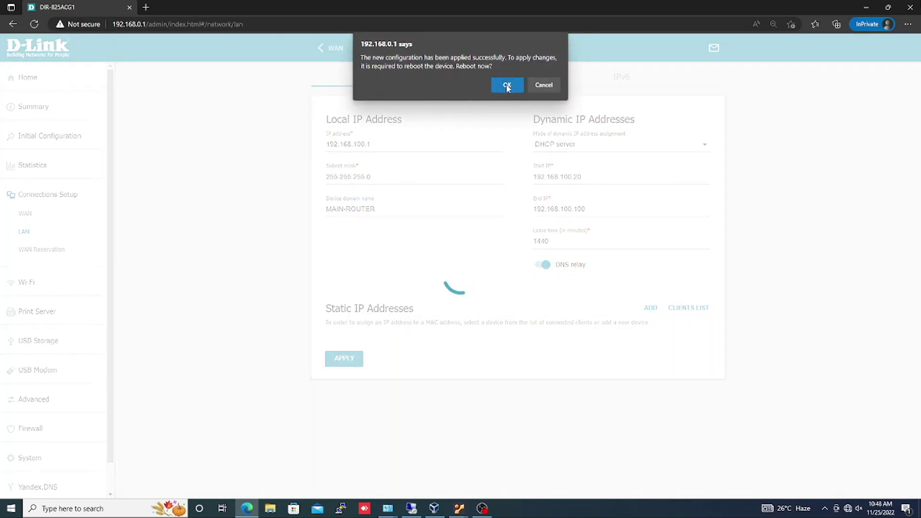
# Confirm rebooting the router now so the new LAN settings take effect.
pyautogui.click(507, 86)
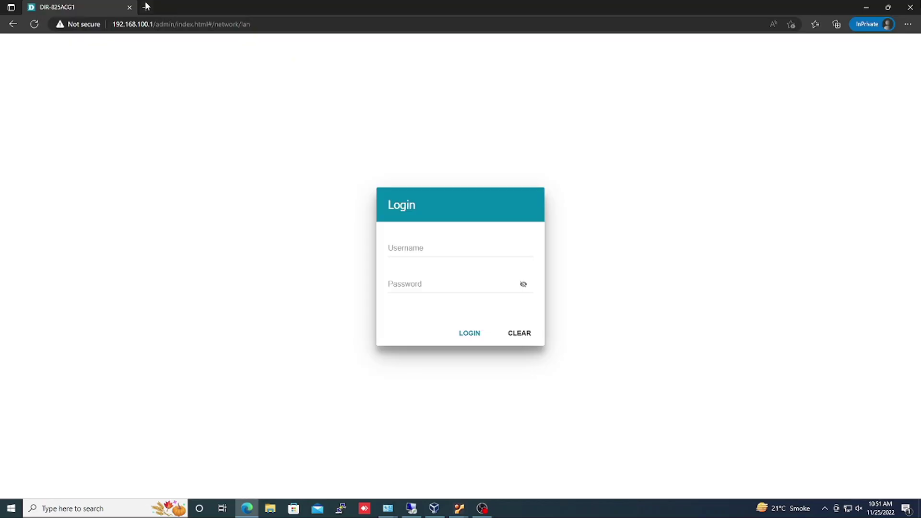
# Load itfunkaar.com in a new InPrivate tab and scroll through the page.
pyautogui.click(145, 7)
pyautogui.write('itfunkaar.com')
pyautogui.press('Return')
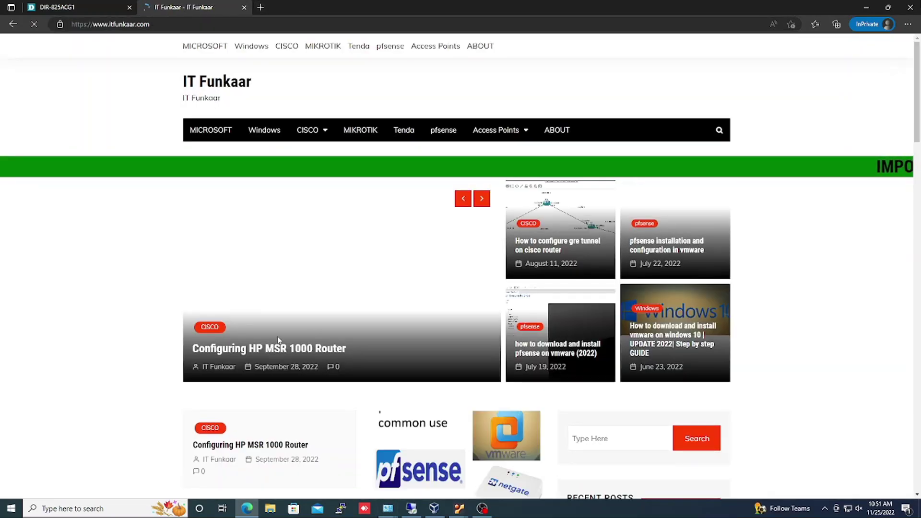
pyautogui.scroll(-15, 278, 340)
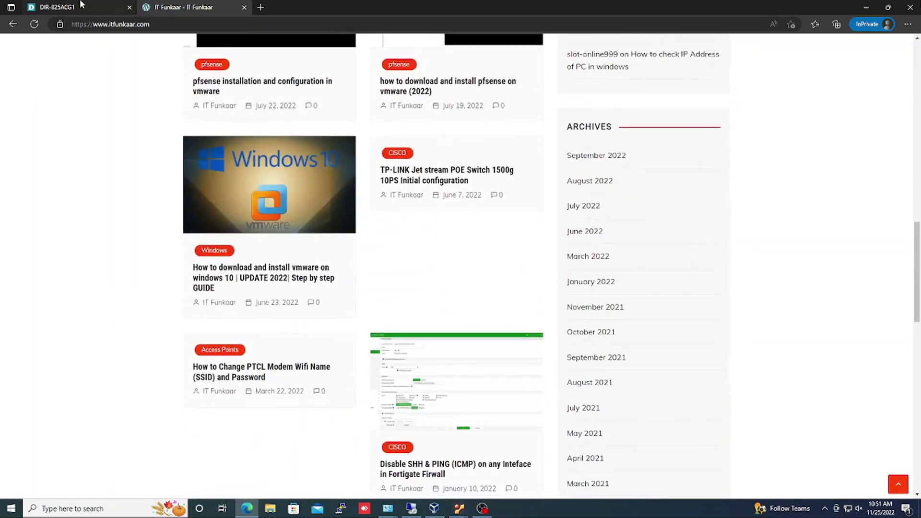
pyautogui.click(80, 5)
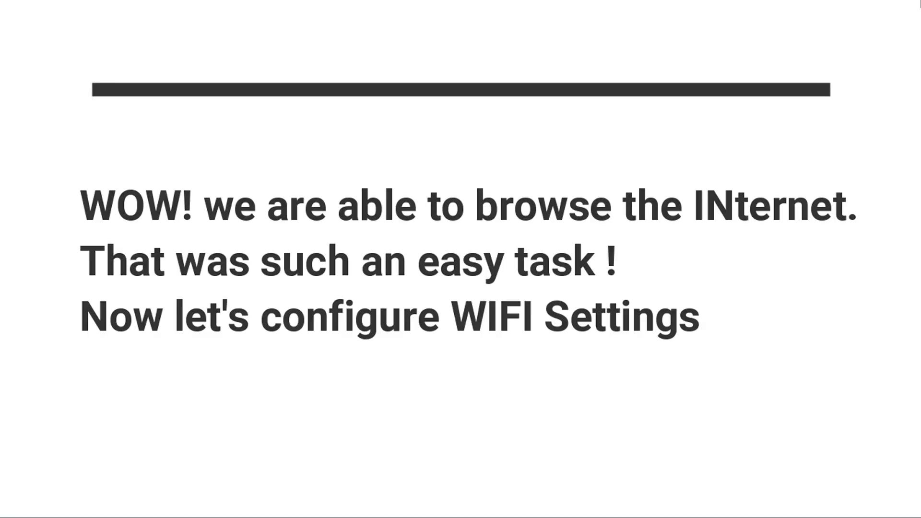
# Log back in to the router web interface with the admin account.
pyautogui.click(441, 249)
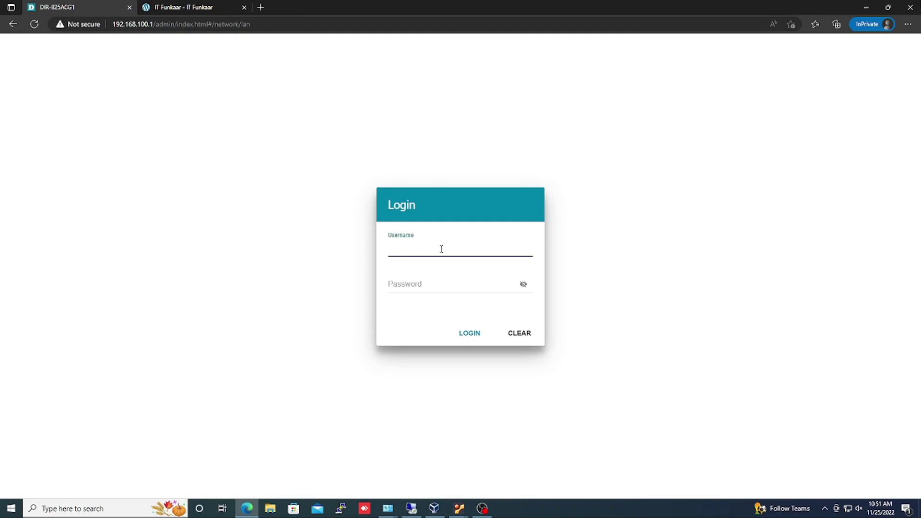
pyautogui.write('ADMIN')
pyautogui.press('Tab')
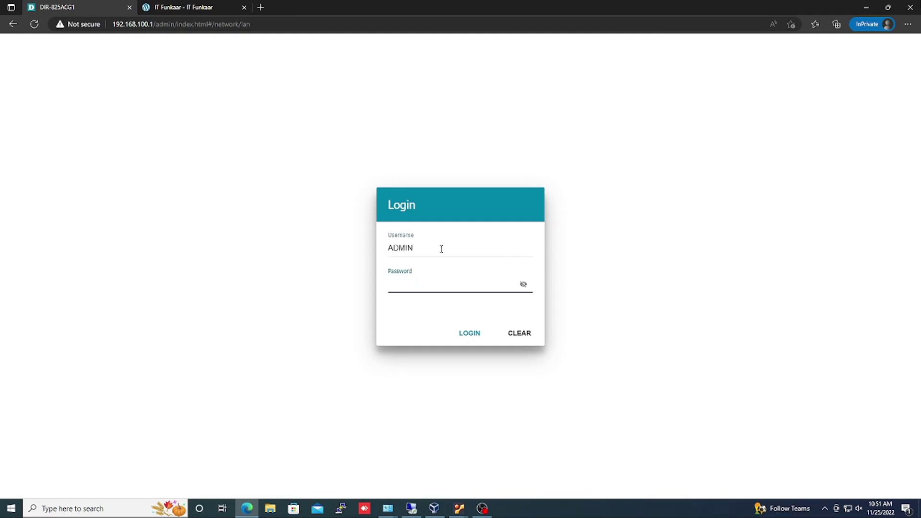
pyautogui.doubleClick(441, 249)
pyautogui.write('admin')
pyautogui.press('Return')
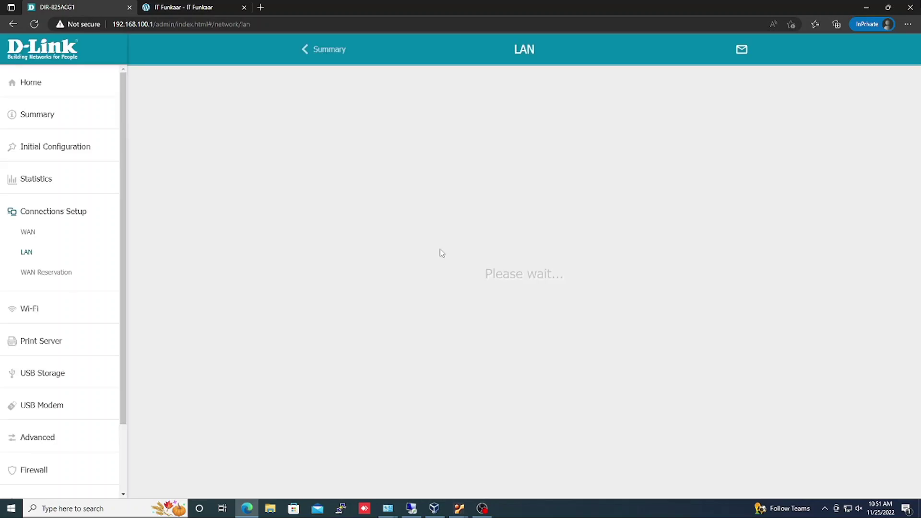
# Check the WAN and LAN pages, then open the 2.4GHz Wi-Fi Basic Settings.
pyautogui.click(68, 233)
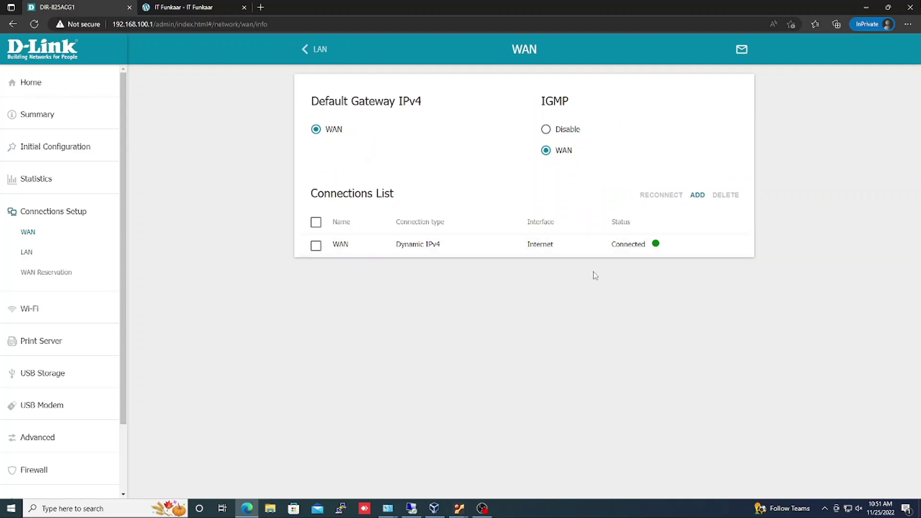
pyautogui.click(42, 251)
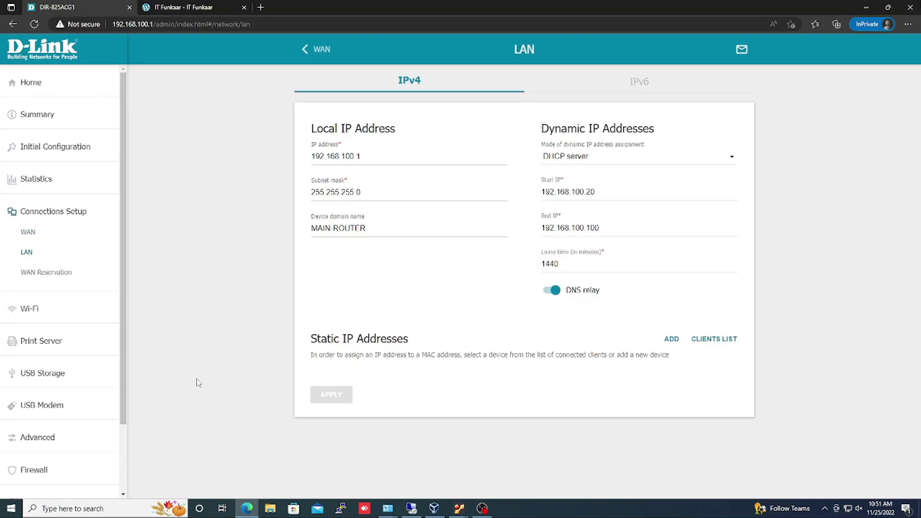
pyautogui.click(849, 510)
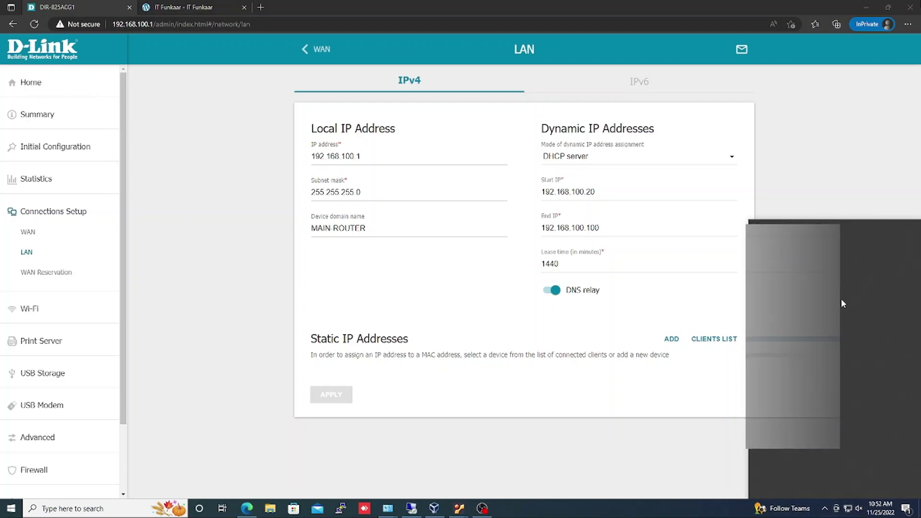
pyautogui.click(531, 422)
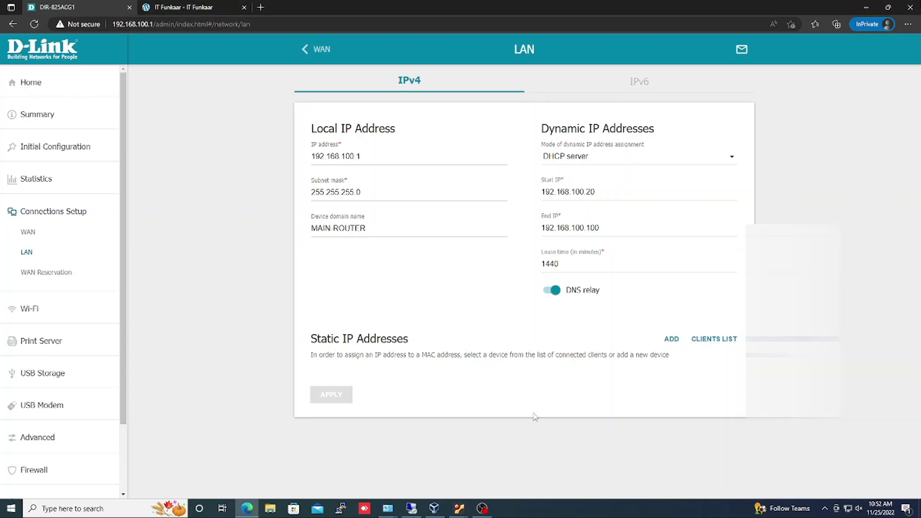
pyautogui.click(38, 310)
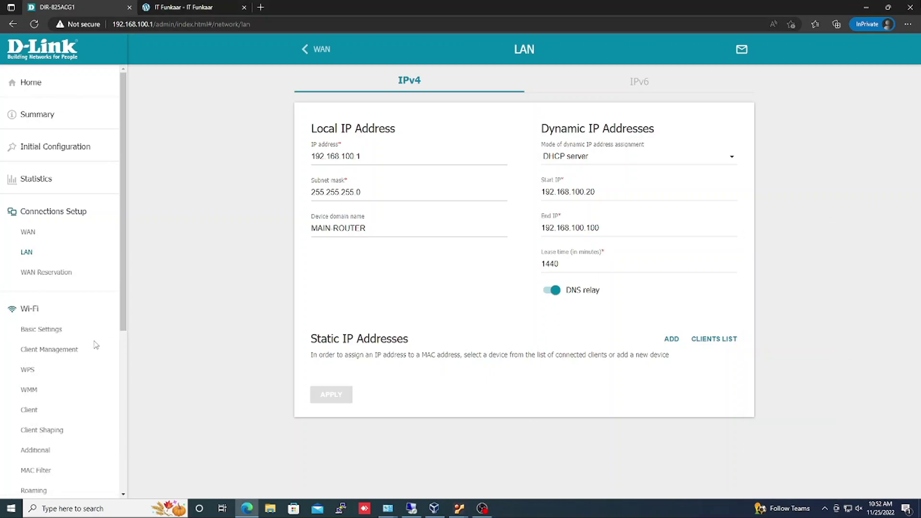
pyautogui.click(53, 329)
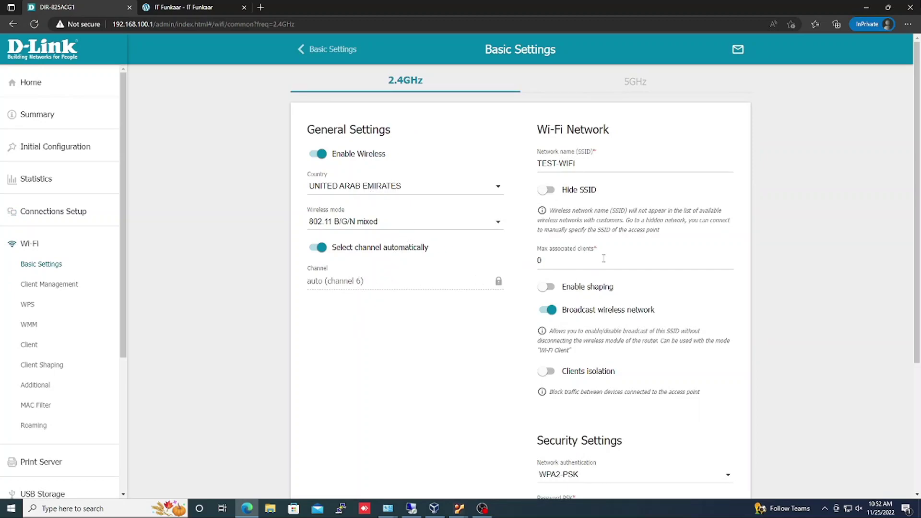
# Reveal and replace the 2.4GHz Wi-Fi Password PSK, then save it.
pyautogui.scroll(-4, 591, 269)
pyautogui.click(722, 326)
pyautogui.doubleClick(619, 328)
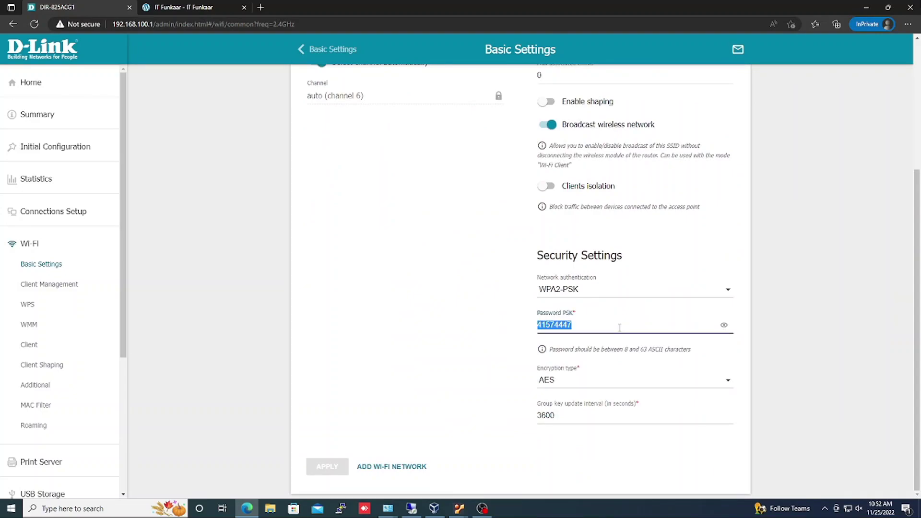
pyautogui.write('test12345')
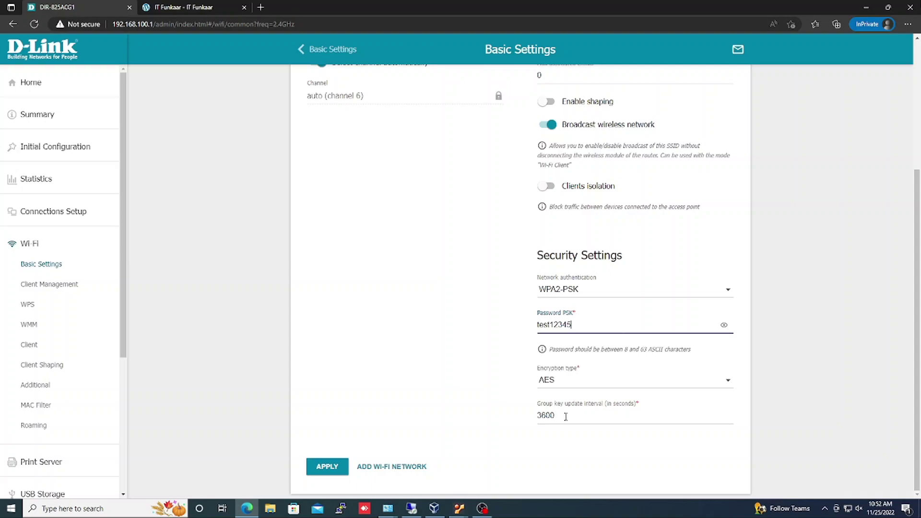
pyautogui.click(329, 473)
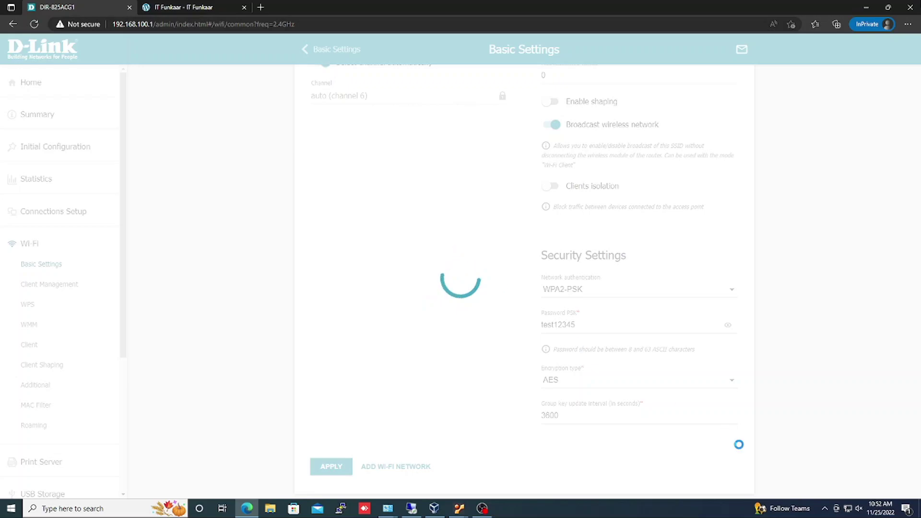
# Start connecting the PC to TEST-WIFI from the Windows Wi-Fi list.
pyautogui.moveTo(851, 510)
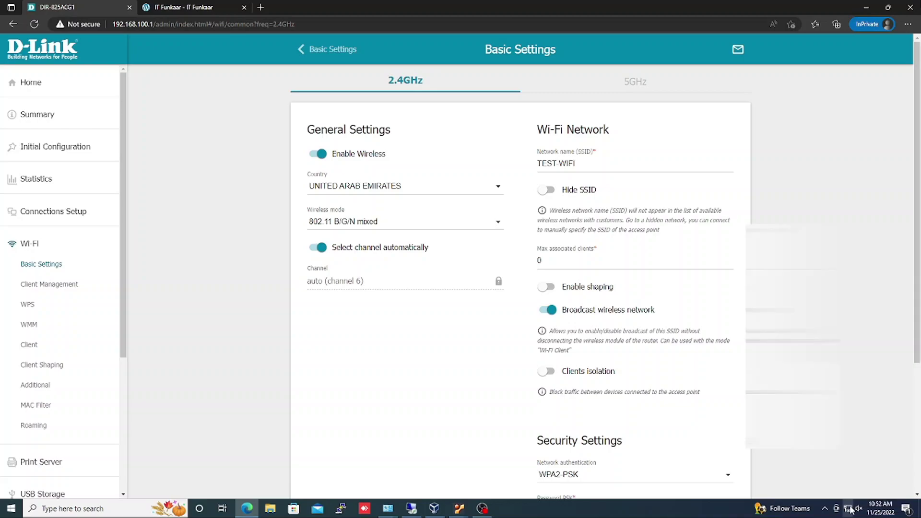
pyautogui.click(850, 509)
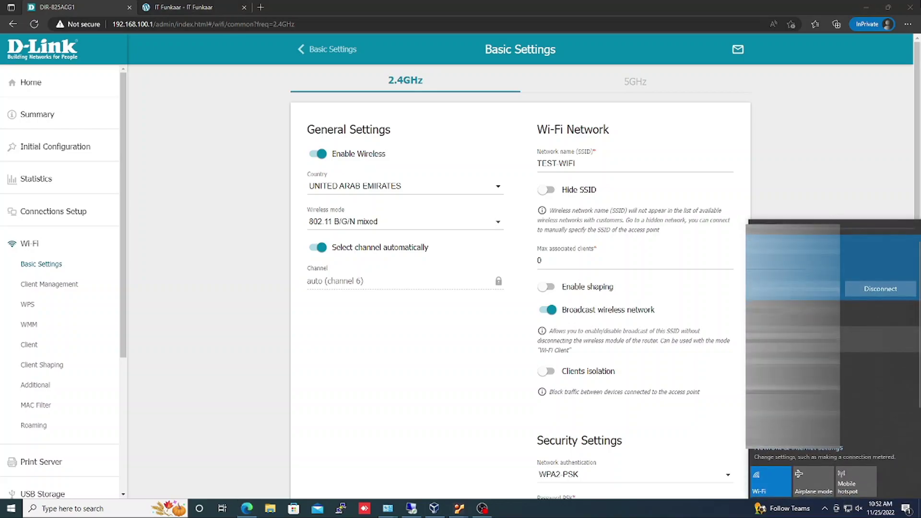
pyautogui.click(859, 398)
# Submit the TEST-WIFI security key and disable the Ethernet adapter in Network Connections.
pyautogui.write('••••••')
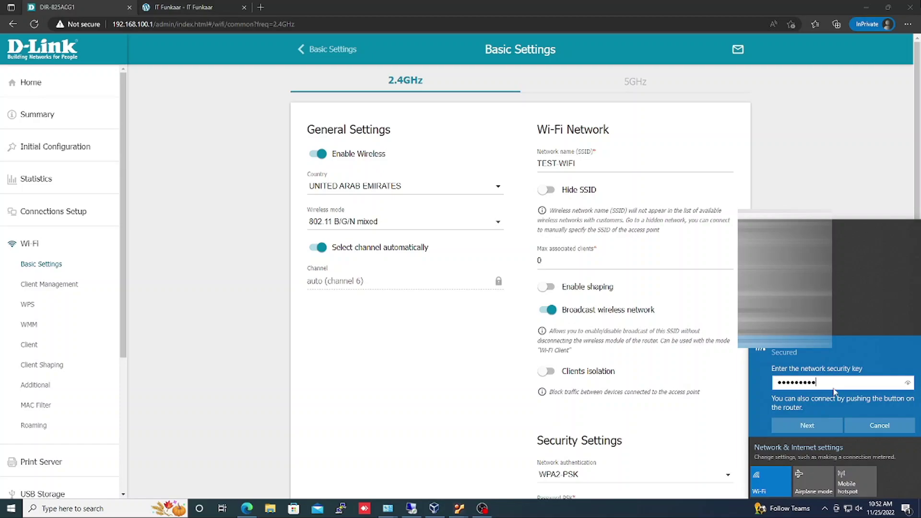
pyautogui.write('•••')
pyautogui.click(836, 422)
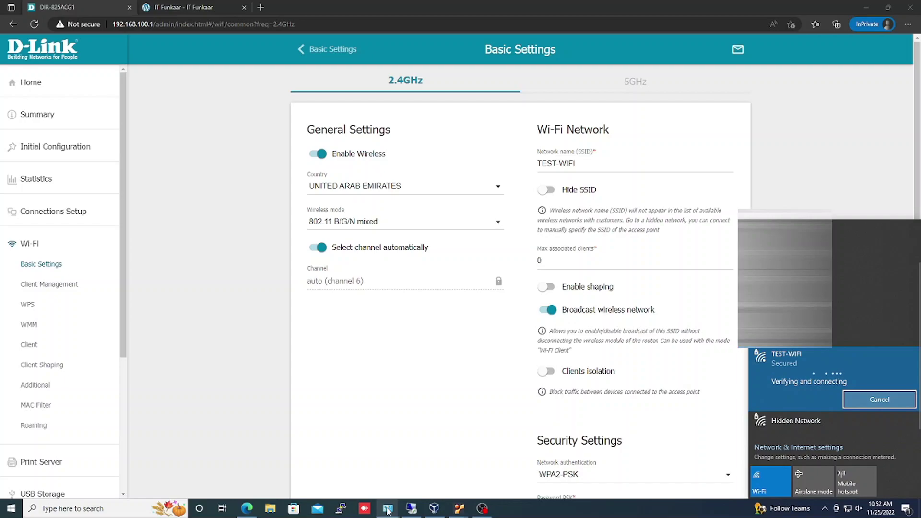
pyautogui.click(388, 509)
pyautogui.click(381, 465)
pyautogui.rightClick(191, 68)
pyautogui.click(212, 73)
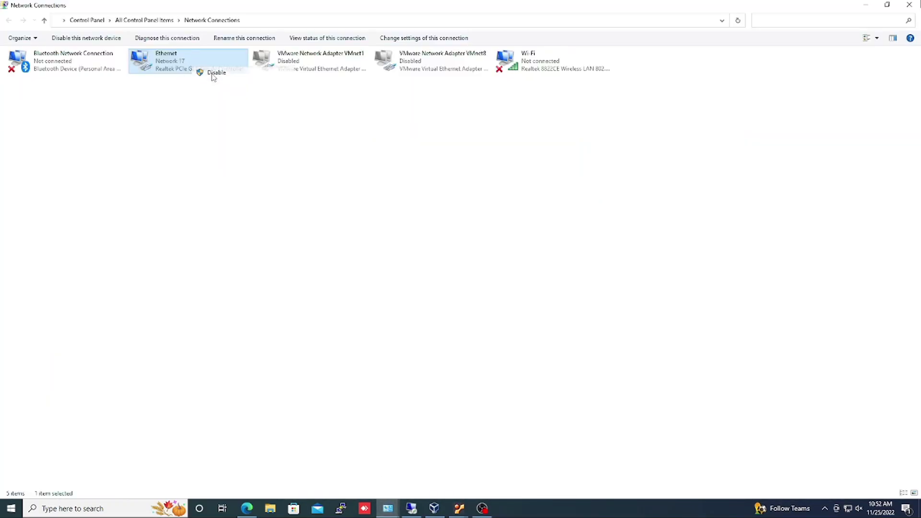
# Retry joining TEST-WIFI from the Windows Wi-Fi list.
pyautogui.click(864, 4)
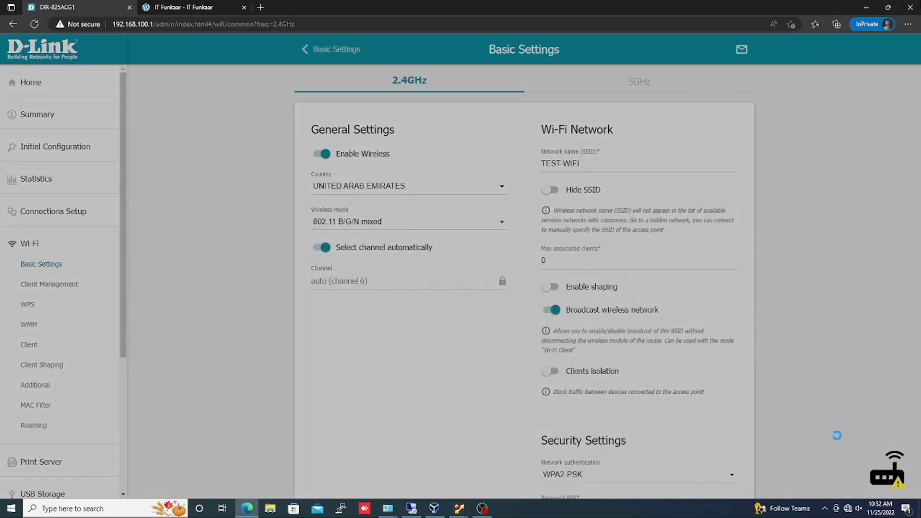
pyautogui.click(848, 509)
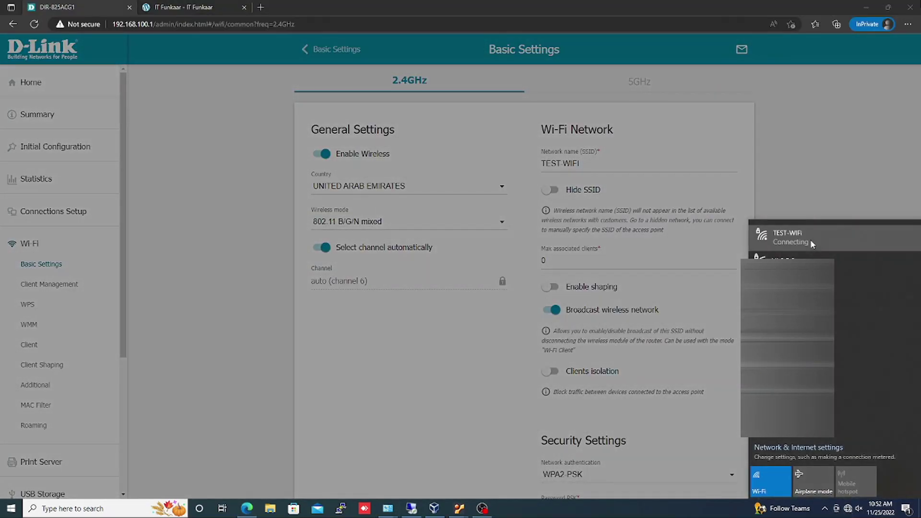
pyautogui.click(810, 240)
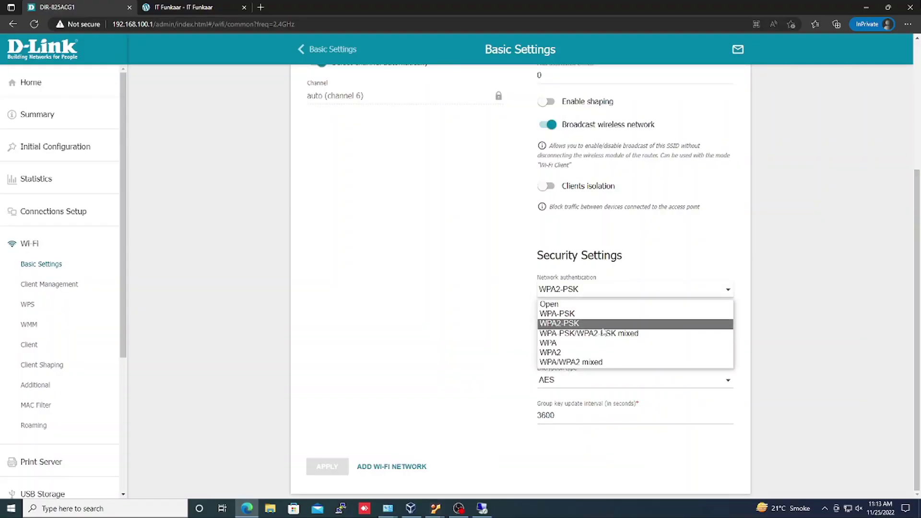
# Switch 2.4GHz authentication to WPA-PSK/WPA2-PSK mixed, verify the password, and apply.
pyautogui.click(611, 334)
pyautogui.click(724, 325)
pyautogui.click(338, 471)
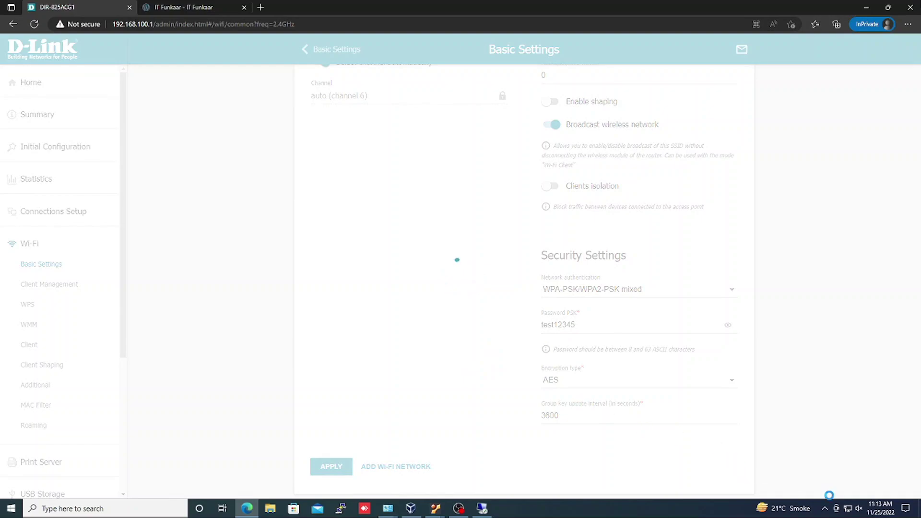
pyautogui.moveTo(847, 512)
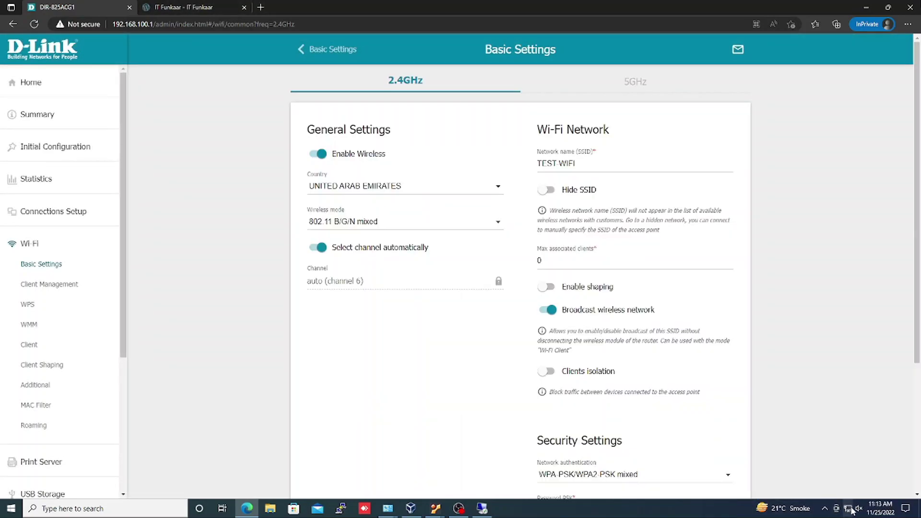
pyautogui.click(848, 508)
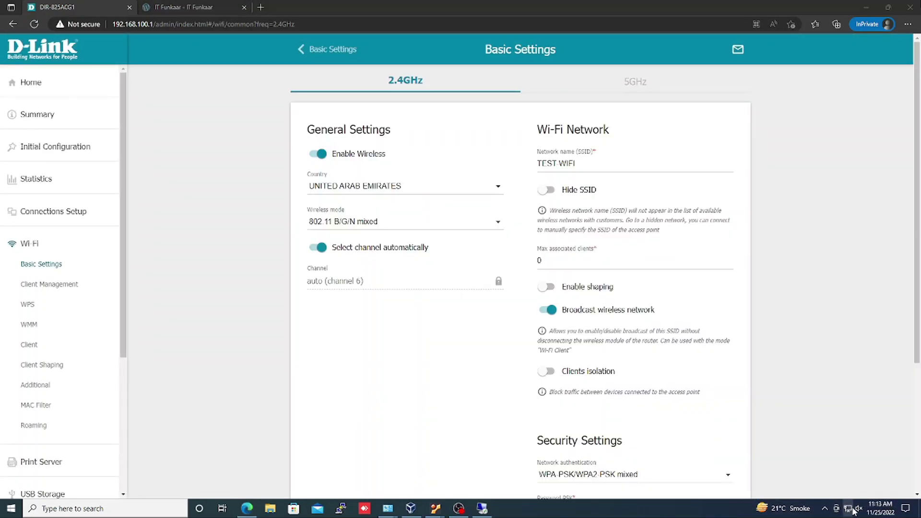
# Connect to TEST-WIFI by entering the new security key.
pyautogui.click(813, 396)
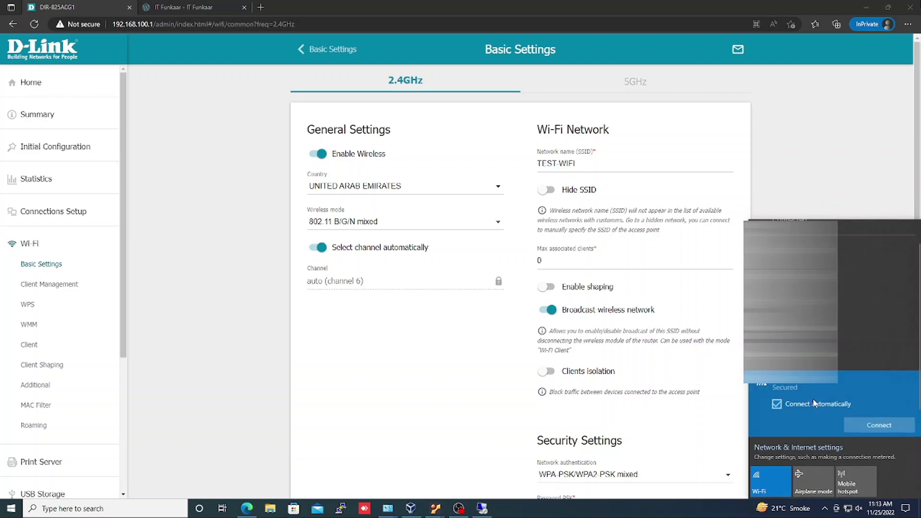
pyautogui.click(869, 426)
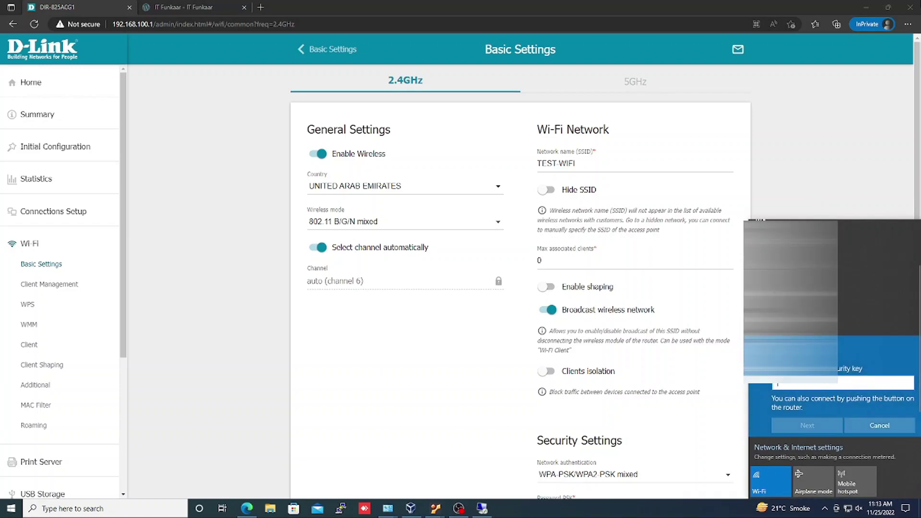
pyautogui.write('••')
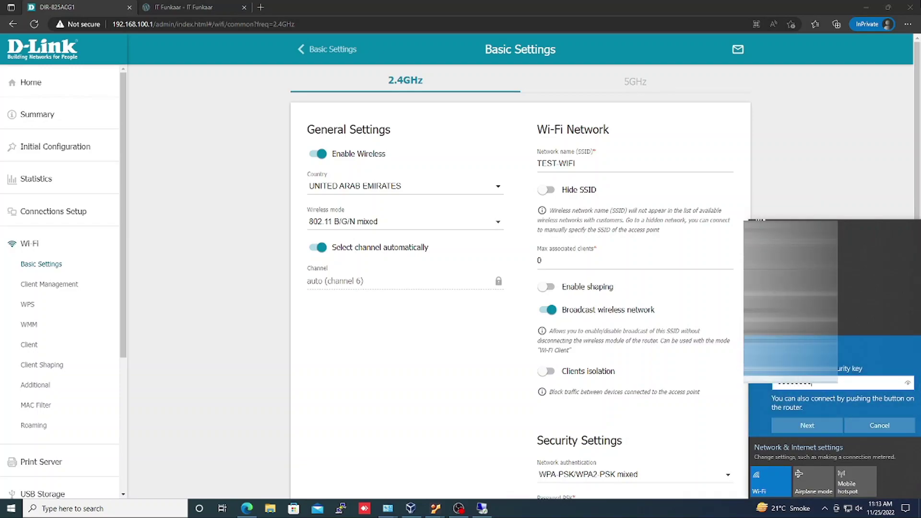
pyautogui.press('Return')
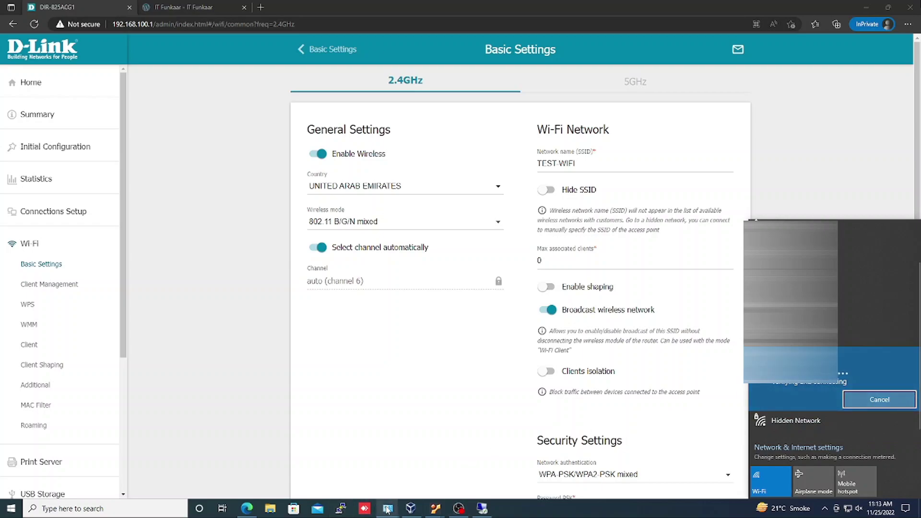
# Disable the Ethernet adapter and check the TEST-WIFI connection status.
pyautogui.click(388, 509)
pyautogui.click(370, 459)
pyautogui.click(188, 66)
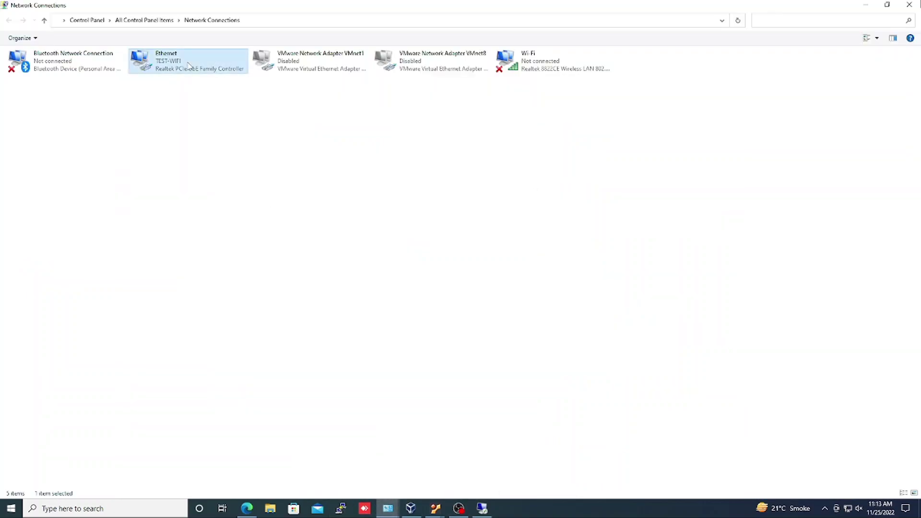
pyautogui.rightClick(189, 64)
pyautogui.click(205, 71)
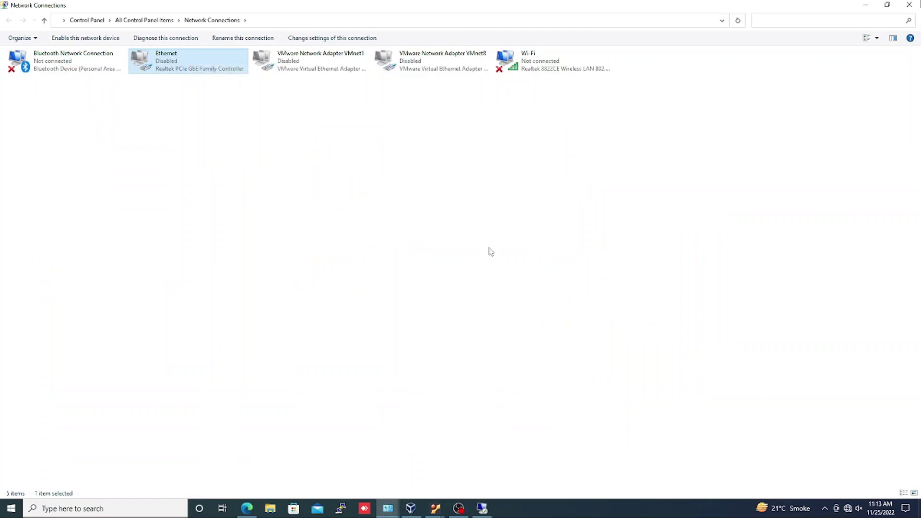
pyautogui.click(845, 511)
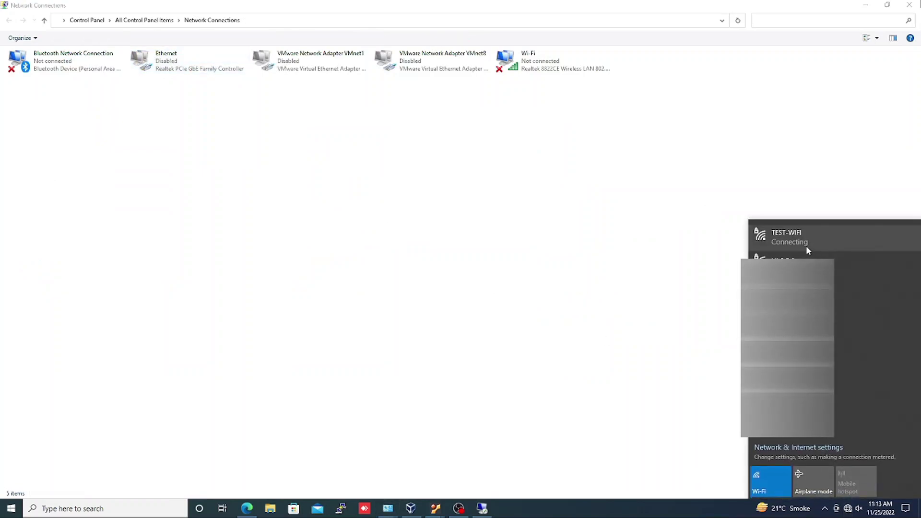
pyautogui.click(809, 234)
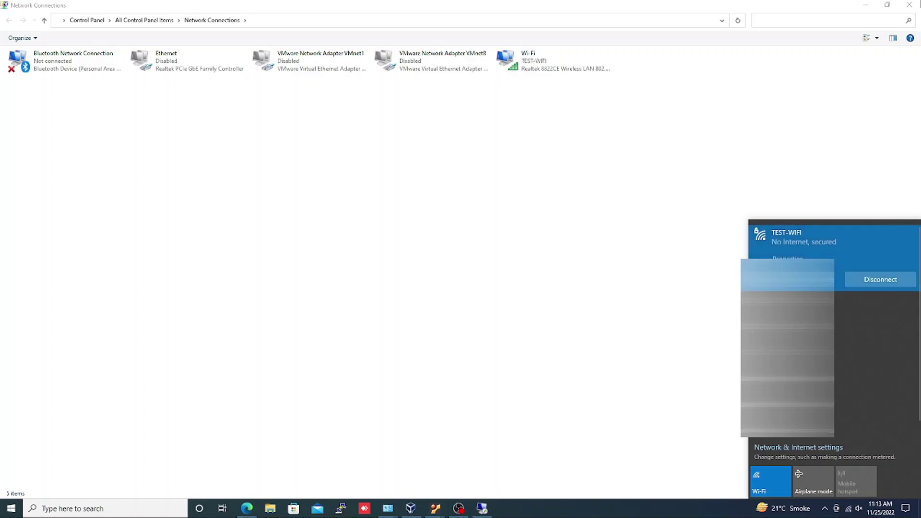
pyautogui.click(656, 259)
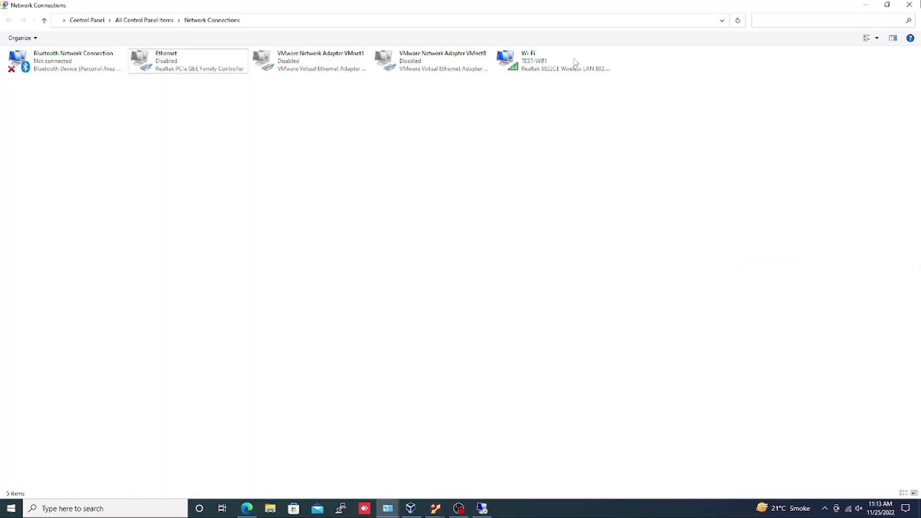
# Confirm the Wi-Fi adapter's 192.168.100.46 address in its details, then return to the IT Funkaar tab.
pyautogui.doubleClick(582, 71)
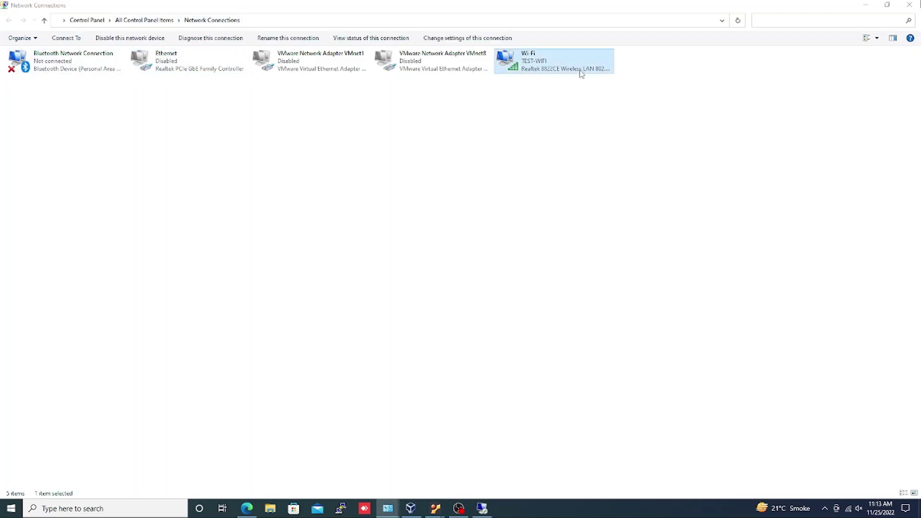
pyautogui.click(408, 266)
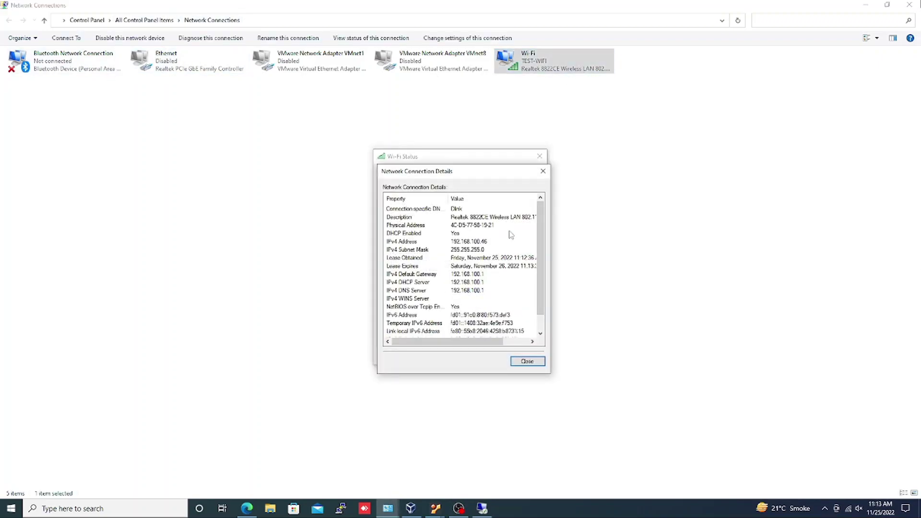
pyautogui.click(543, 171)
pyautogui.click(539, 156)
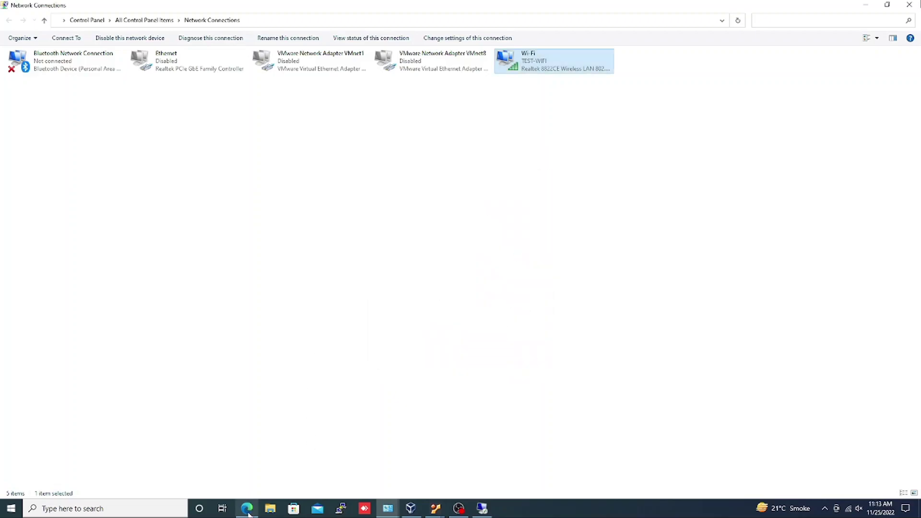
pyautogui.click(247, 509)
pyautogui.click(192, 6)
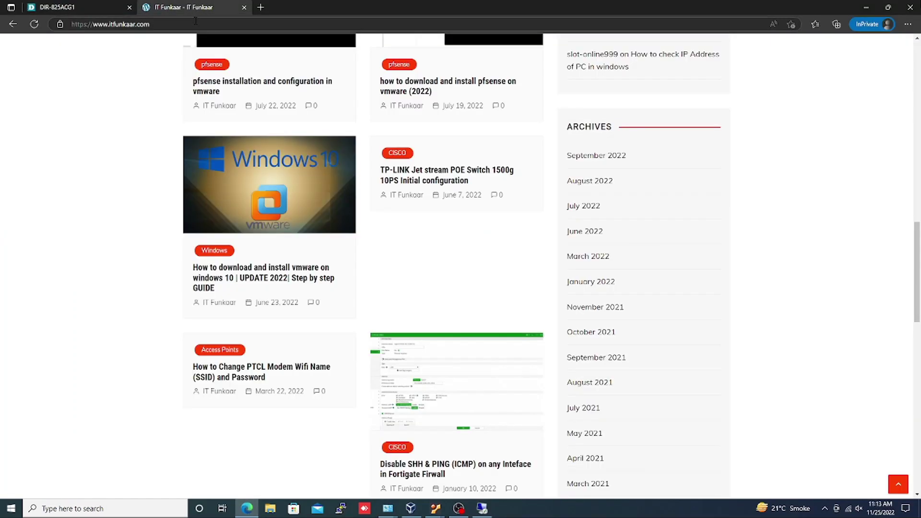
# Open the Windows 10 VMware article and load google.com in a new tab.
pyautogui.click(252, 185)
pyautogui.scroll(-20, 313, 254)
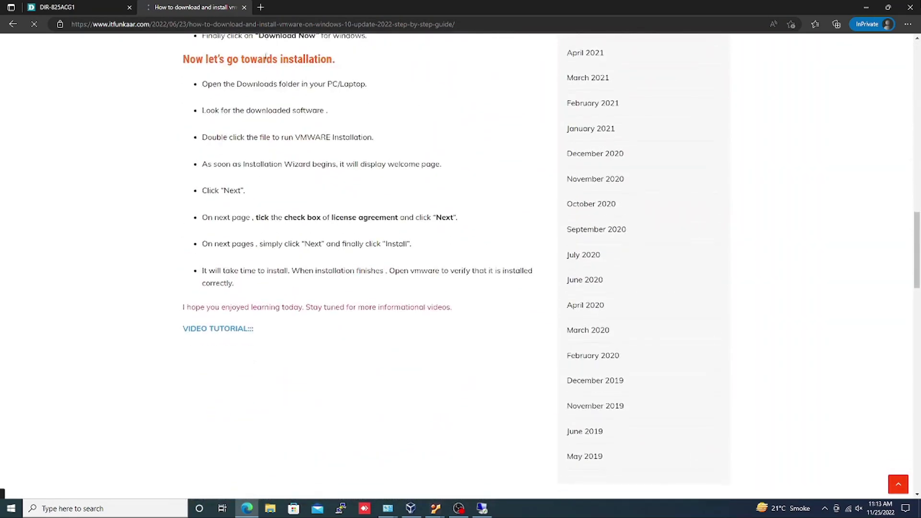
pyautogui.click(262, 7)
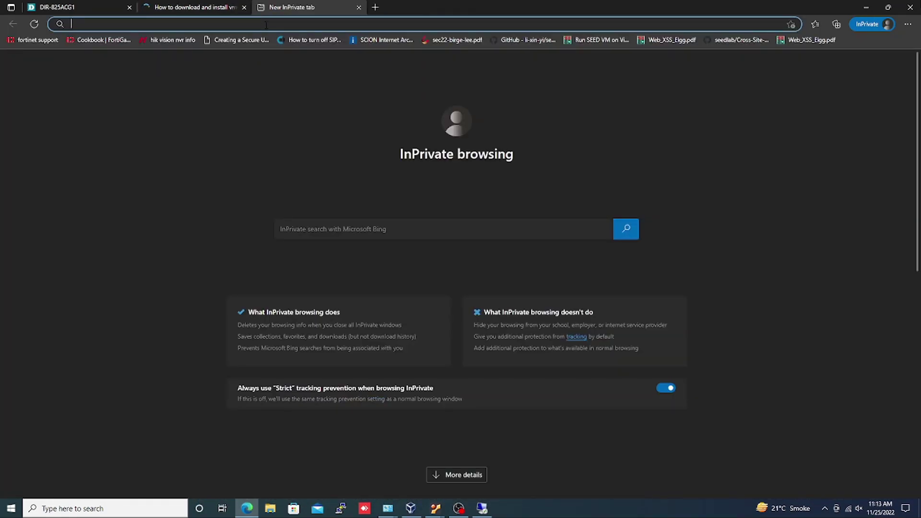
pyautogui.write('google.com')
pyautogui.press('Return')
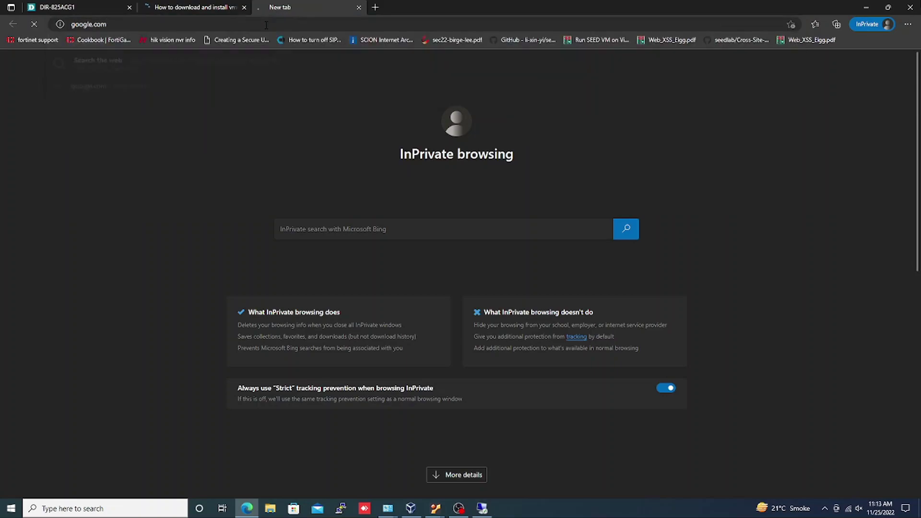
pyautogui.click(181, 7)
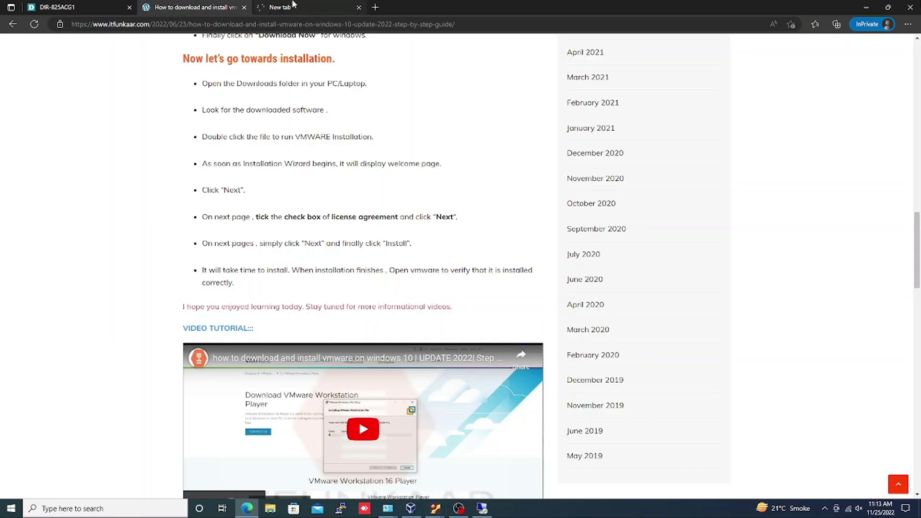
# Search Google for 'it funkaar', close the results tab, and return to the DIR-825ACG1 tab.
pyautogui.click(294, 6)
pyautogui.write('i')
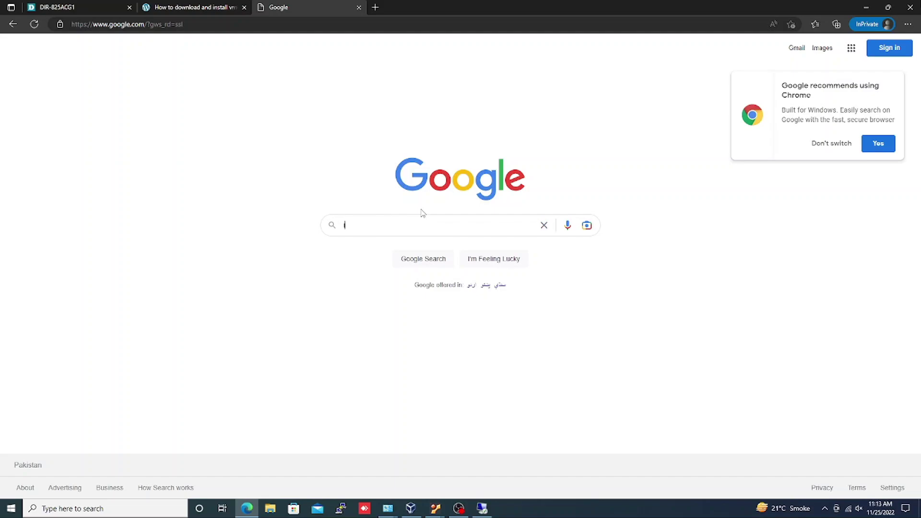
pyautogui.write('t funkaar')
pyautogui.press('Return')
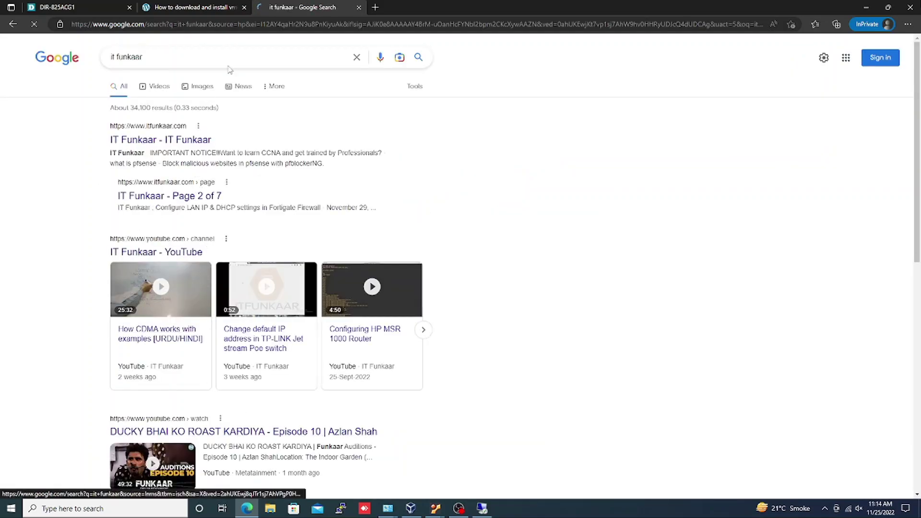
pyautogui.click(359, 8)
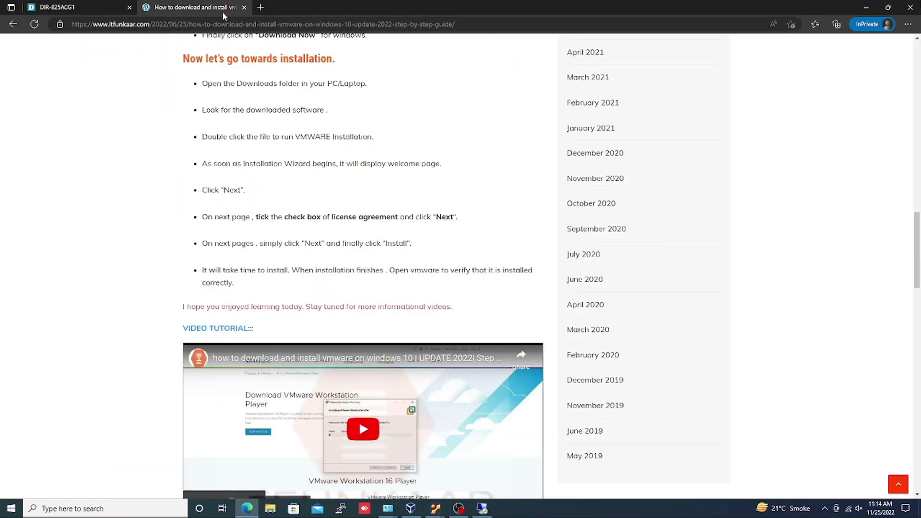
pyautogui.click(91, 7)
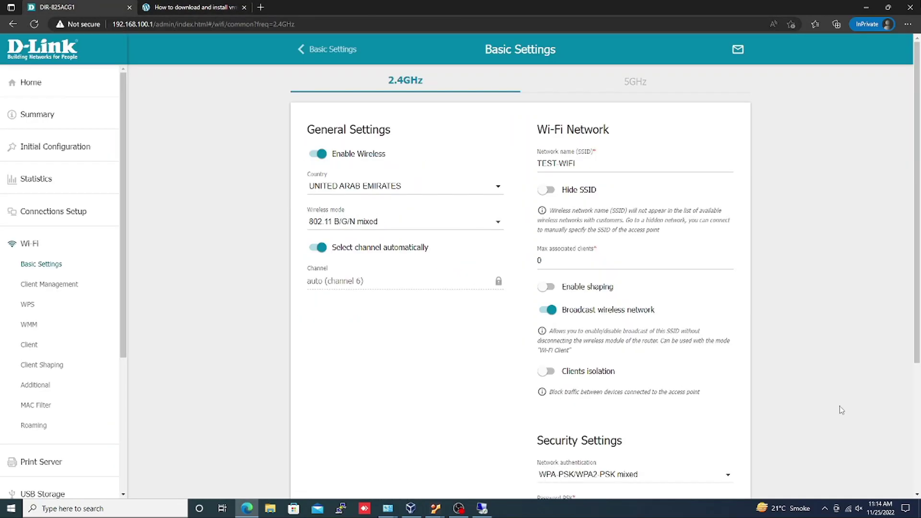